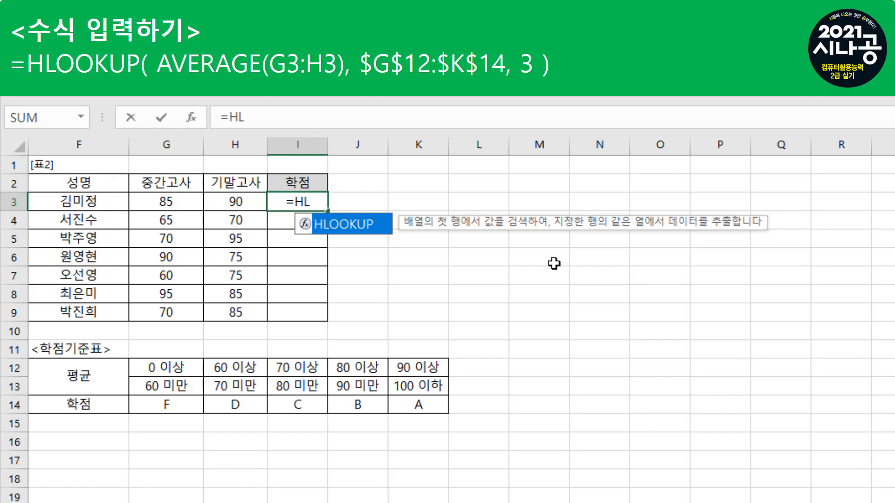
Step: Build the HLOOKUP formula in I3 with AVERAGE(G3:H3) as its lookup value
{"action": "key", "text": "Tab"}
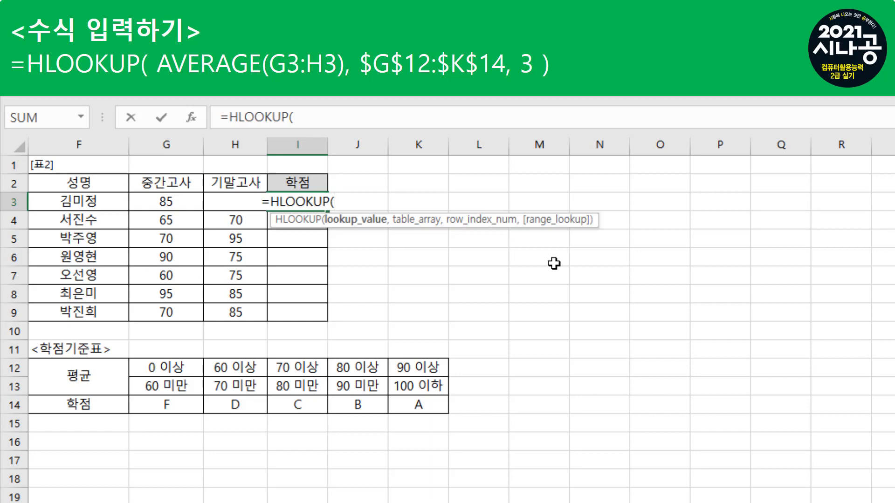
{"action": "type", "text": "AV"}
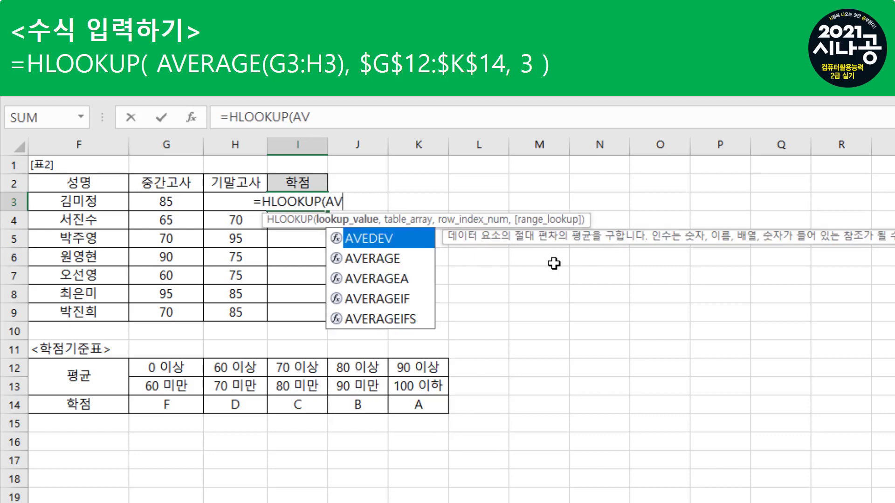
{"action": "key", "text": "Down"}
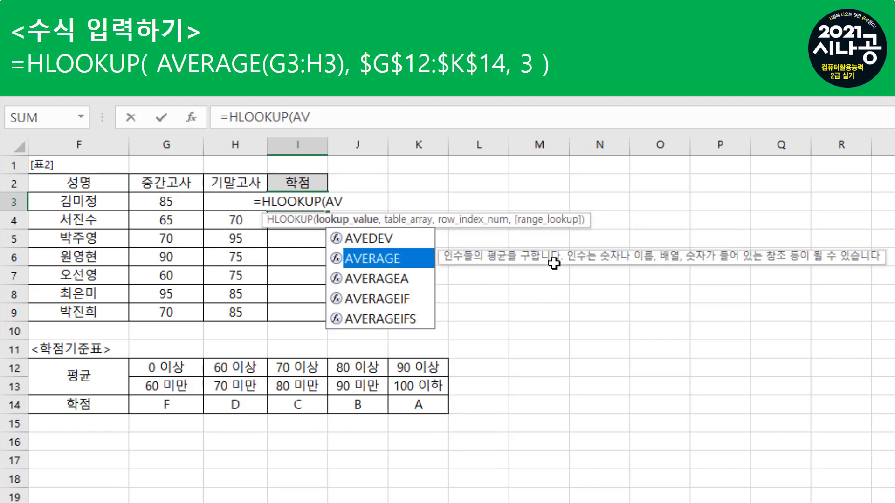
{"action": "key", "text": "Tab"}
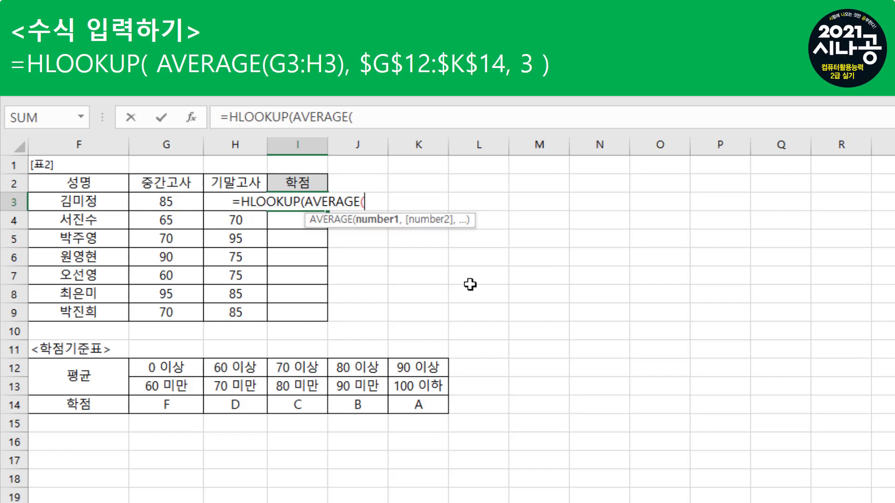
{"action": "left_click_drag", "start_coordinate": [169, 200], "coordinate": [216, 202]}
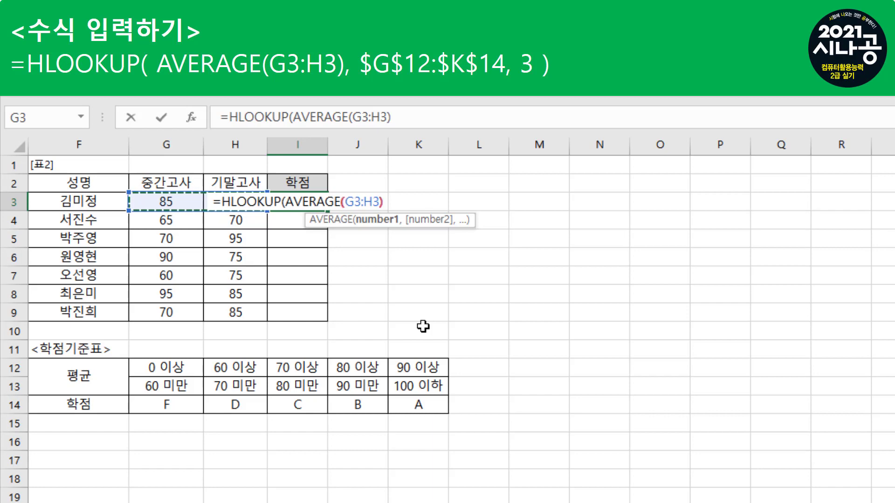
{"action": "type", "text": ")"}
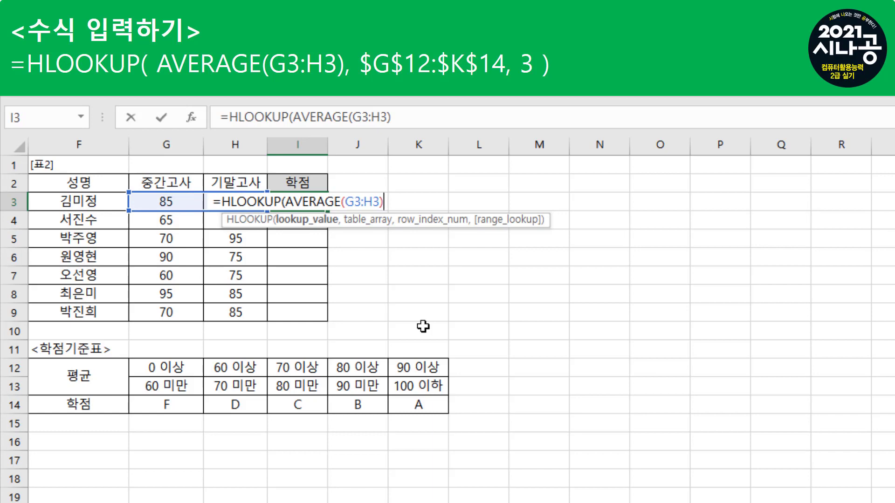
Step: Give the HLOOKUP in I3 the absolute table range $G$12:$K$14 and row index 3
{"action": "type", "text": ","}
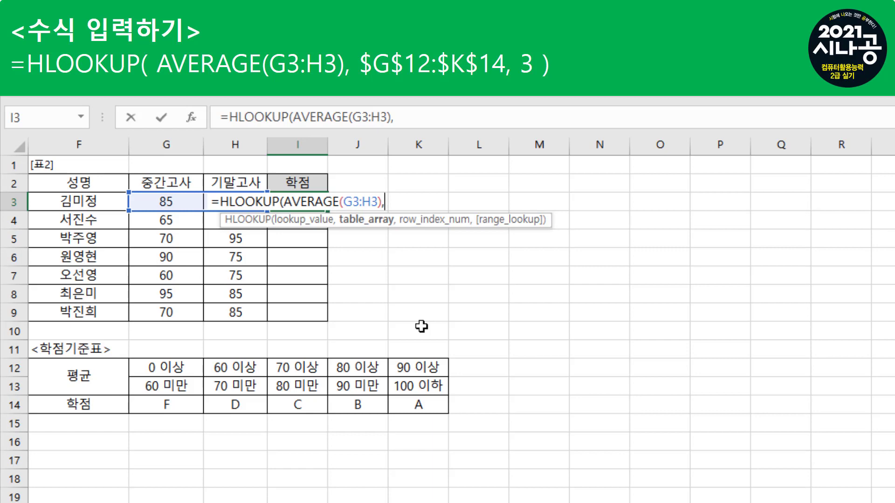
{"action": "left_click", "coordinate": [166, 368]}
{"action": "left_click_drag", "start_coordinate": [165, 368], "coordinate": [406, 404]}
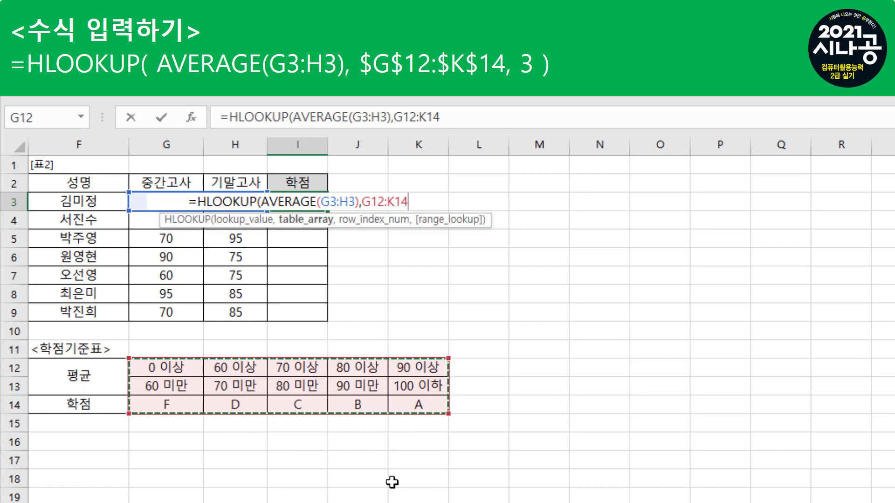
{"action": "key", "text": "F4"}
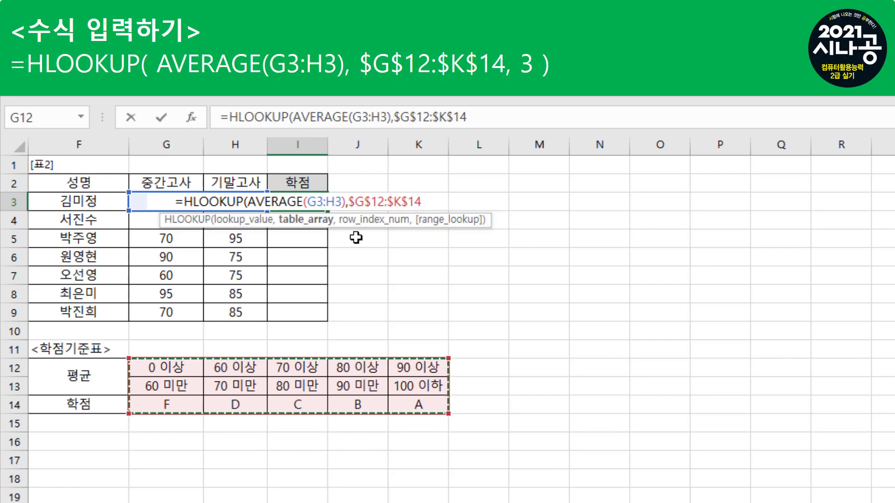
{"action": "type", "text": ","}
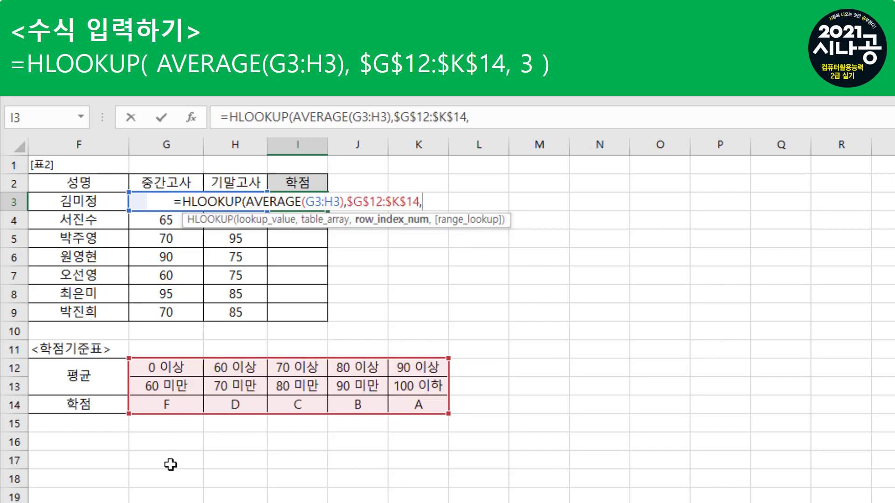
{"action": "type", "text": "3"}
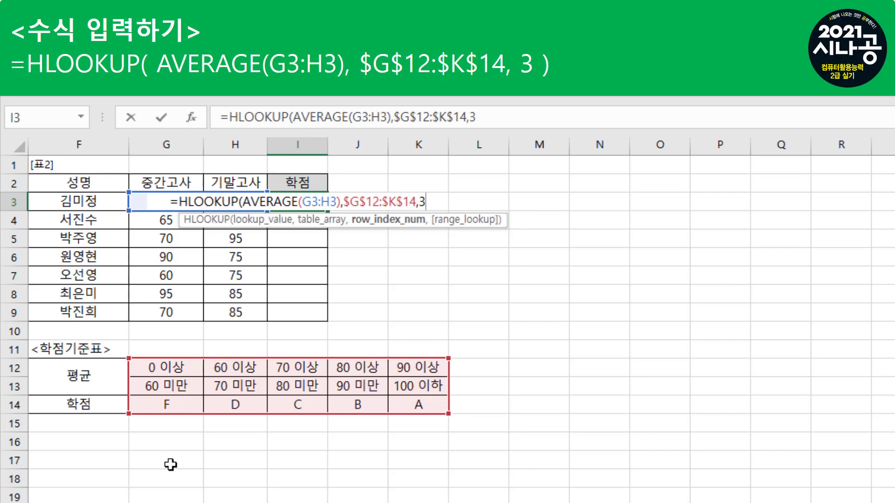
{"action": "type", "text": ","}
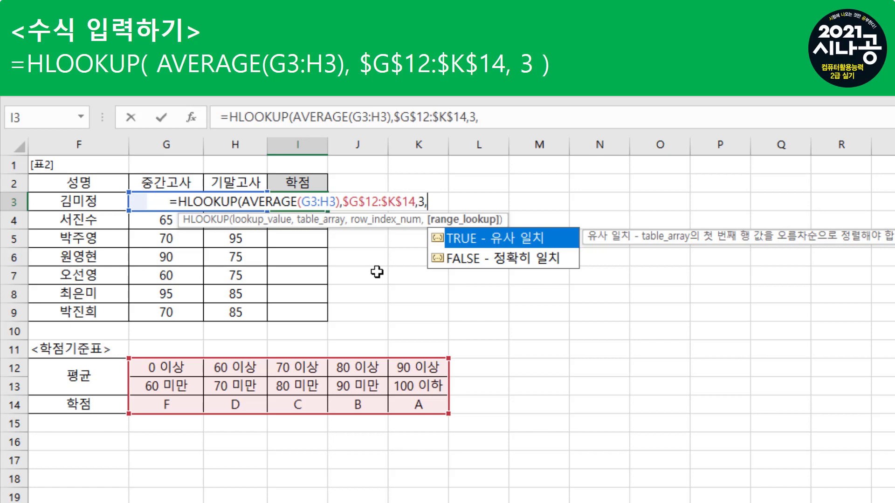
{"action": "key", "text": "Tab"}
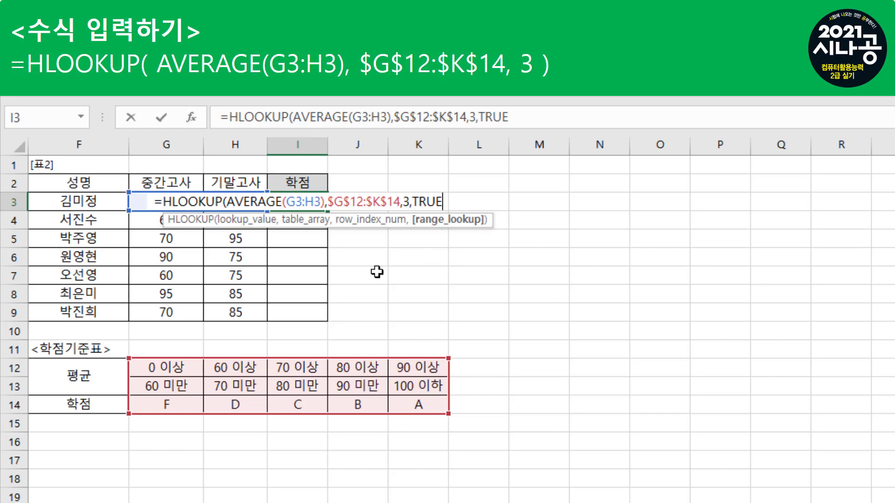
{"action": "key", "text": "BackSpace"}
{"action": "key", "text": "BackSpace"}
{"action": "key", "text": "BackSpace"}
{"action": "key", "text": "BackSpace"}
{"action": "key", "text": "BackSpace"}
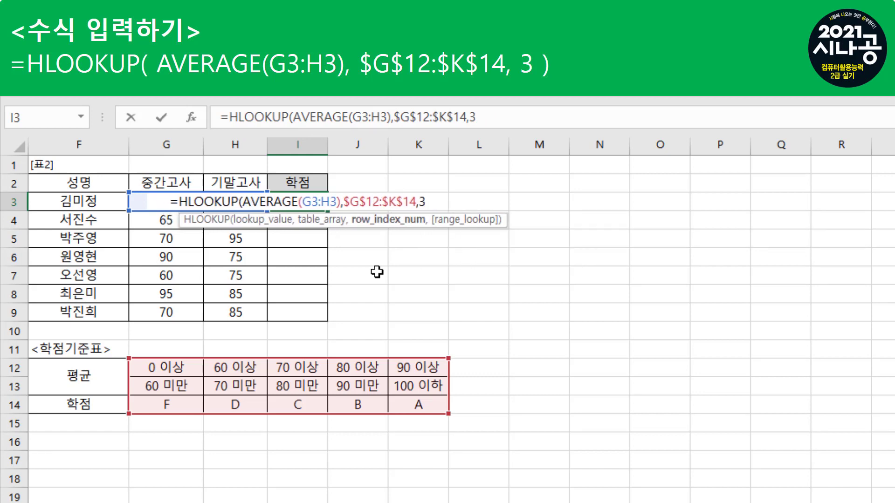
Step: Complete the HLOOKUP formula in I3 and fill it down through I9
{"action": "type", "text": ")"}
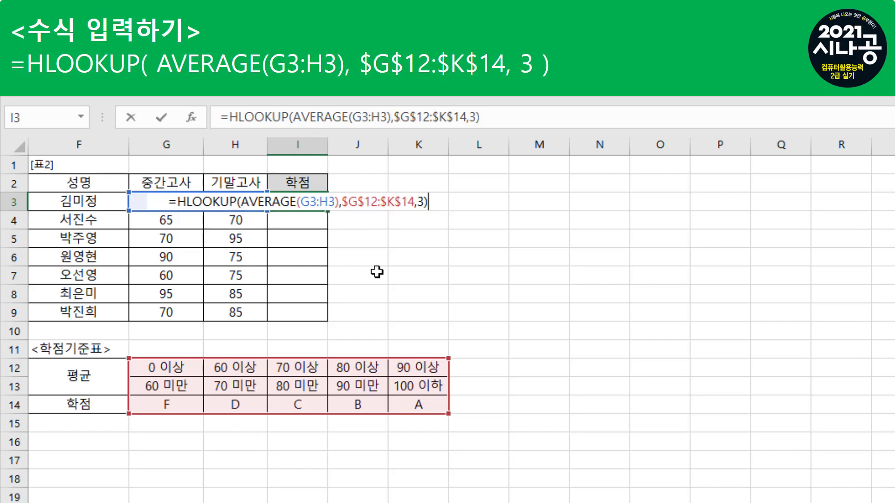
{"action": "key", "text": "Return"}
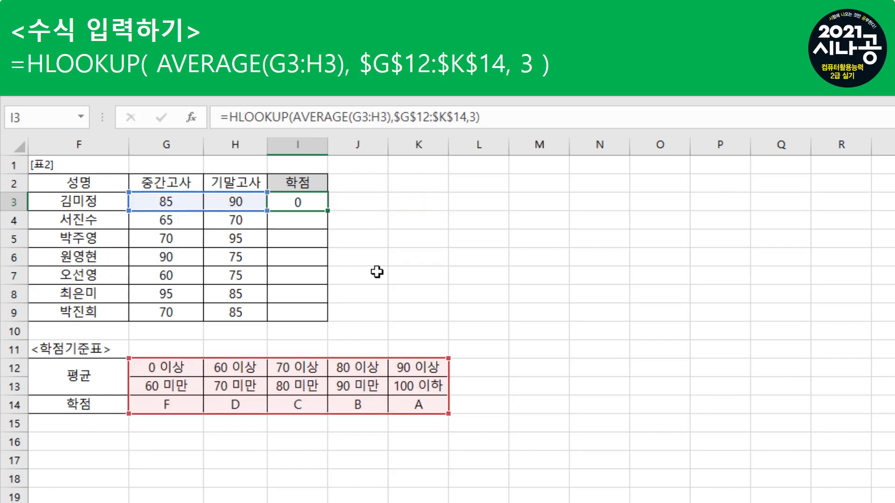
{"action": "left_click", "coordinate": [310, 202]}
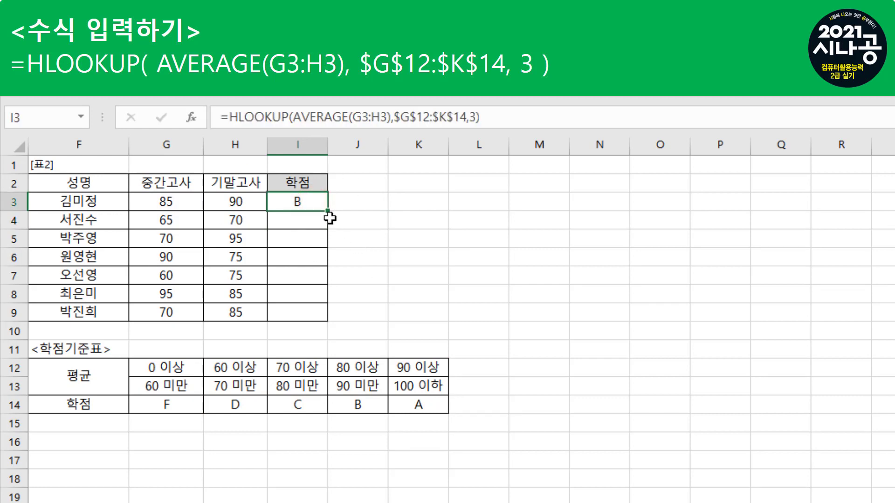
{"action": "left_click_drag", "start_coordinate": [327, 211], "coordinate": [327, 320]}
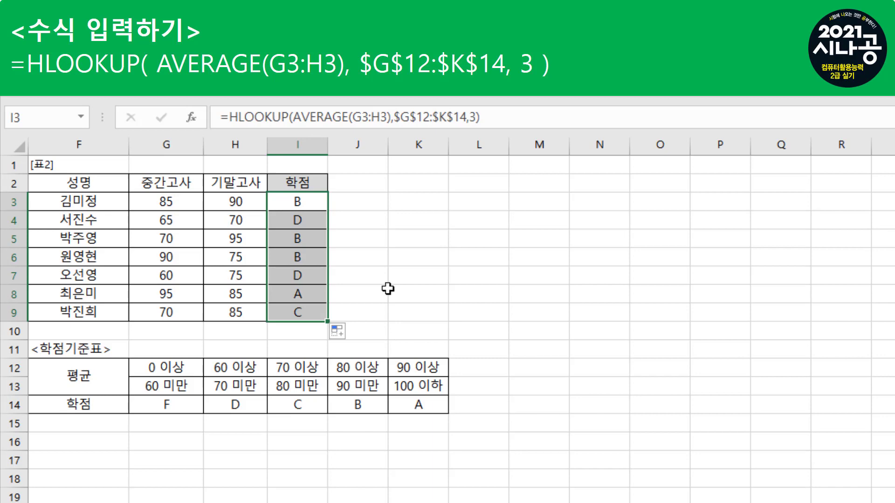
Step: Copy the formula text from I3 and paste it into J3 with its references unchanged
{"action": "left_click", "coordinate": [357, 203]}
{"action": "left_click", "coordinate": [315, 202]}
{"action": "left_click", "coordinate": [520, 113]}
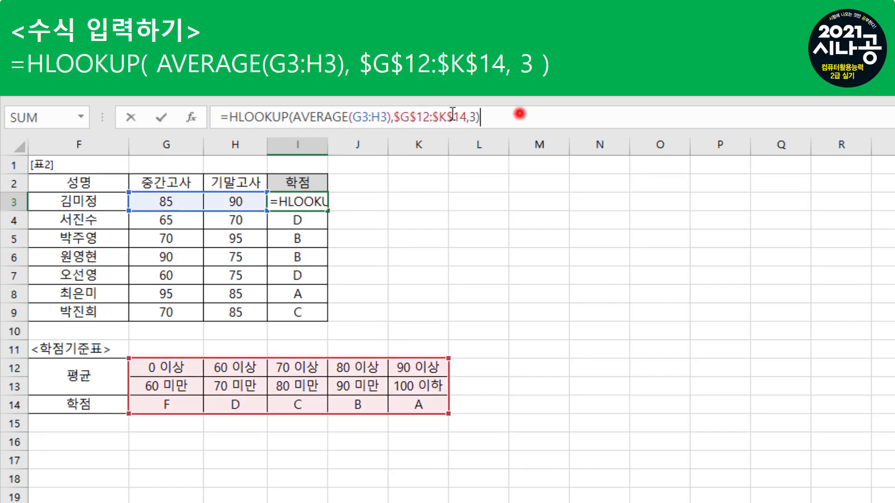
{"action": "left_click_drag", "start_coordinate": [480, 117], "coordinate": [220, 117]}
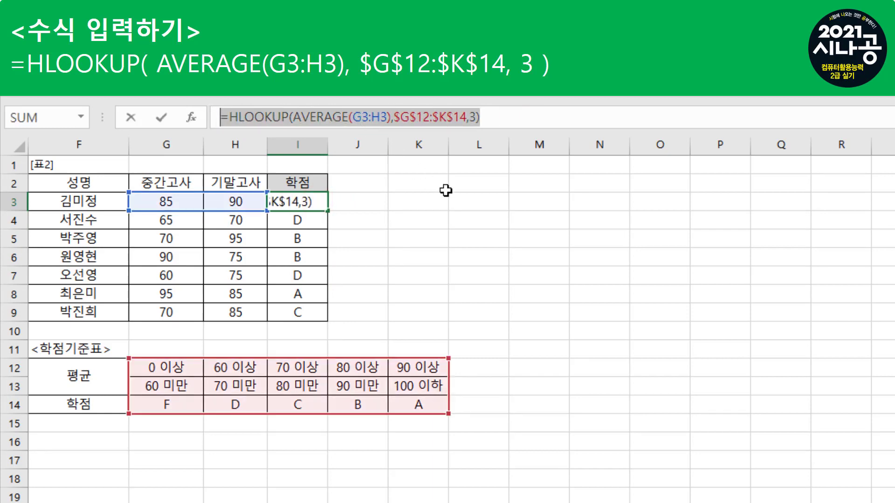
{"action": "key", "text": "Escape"}
{"action": "left_click", "coordinate": [368, 196]}
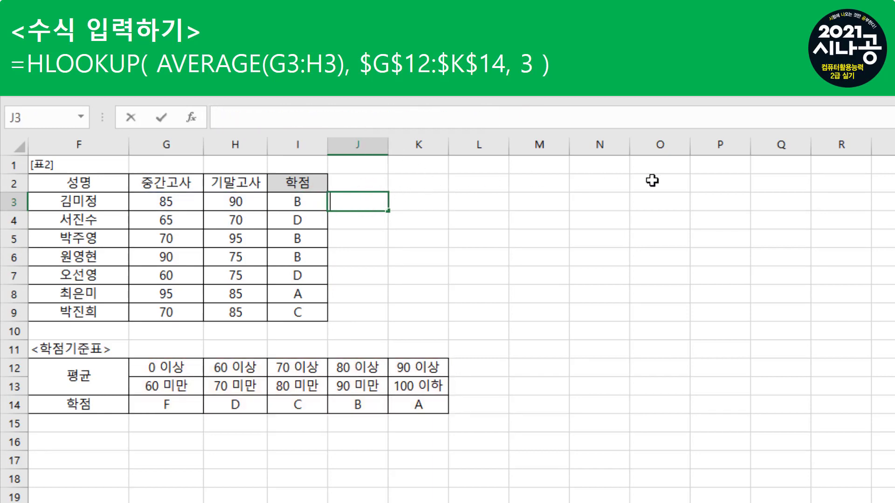
{"action": "key", "text": "F2"}
{"action": "key", "text": "ctrl+v"}
Step: Change the table range in the J3 formula to the relative reference G12:K14 and fill the formula down through J9
{"action": "left_click", "coordinate": [503, 203]}
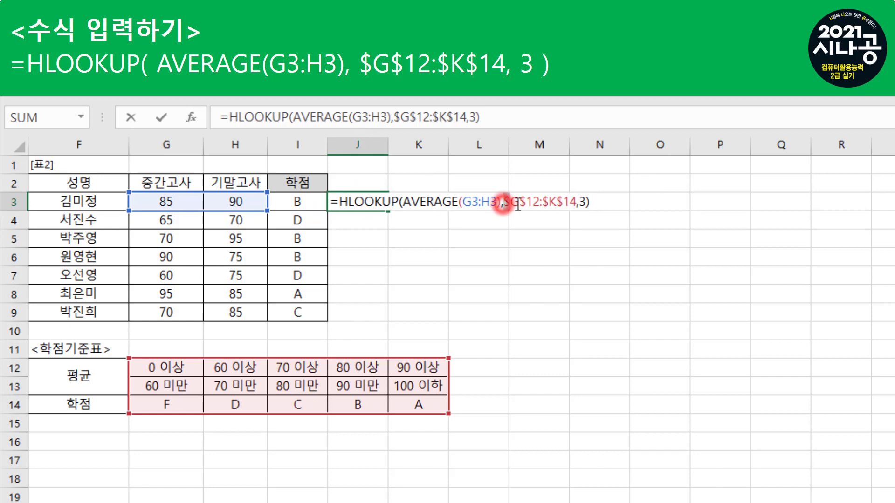
{"action": "left_click_drag", "start_coordinate": [518, 205], "coordinate": [577, 203]}
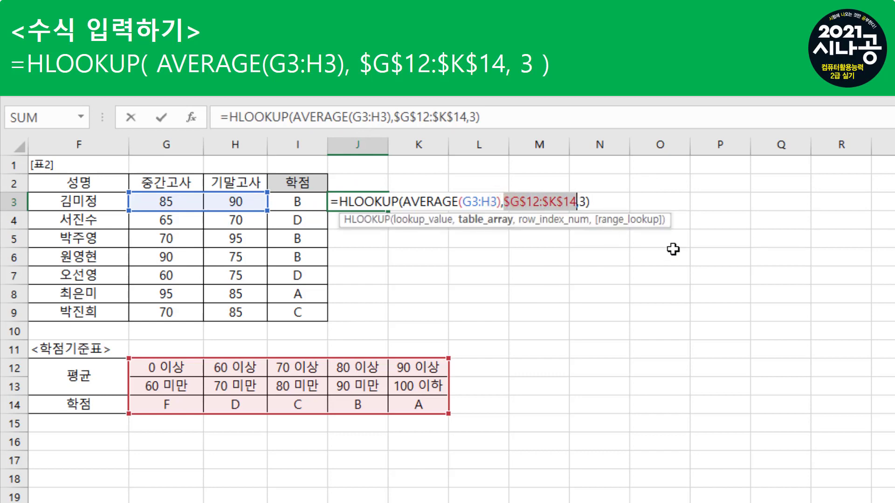
{"action": "key", "text": "F4"}
{"action": "key", "text": "F4"}
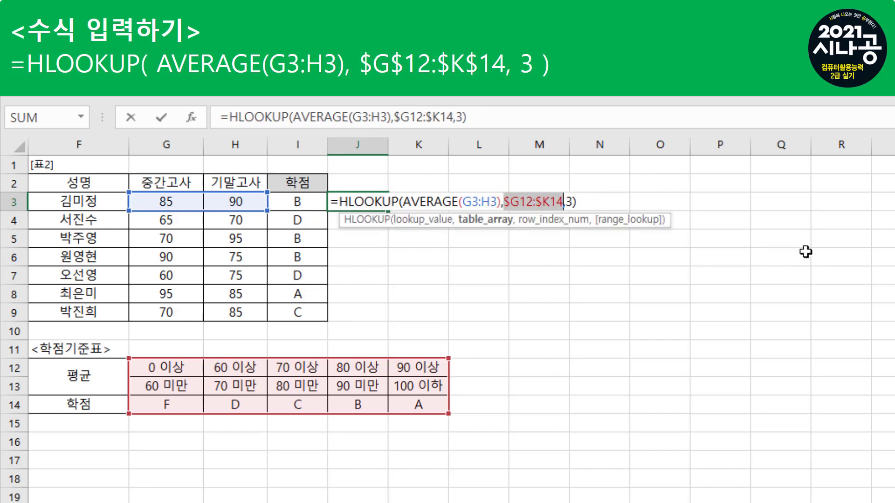
{"action": "key", "text": "F4"}
{"action": "key", "text": "Return"}
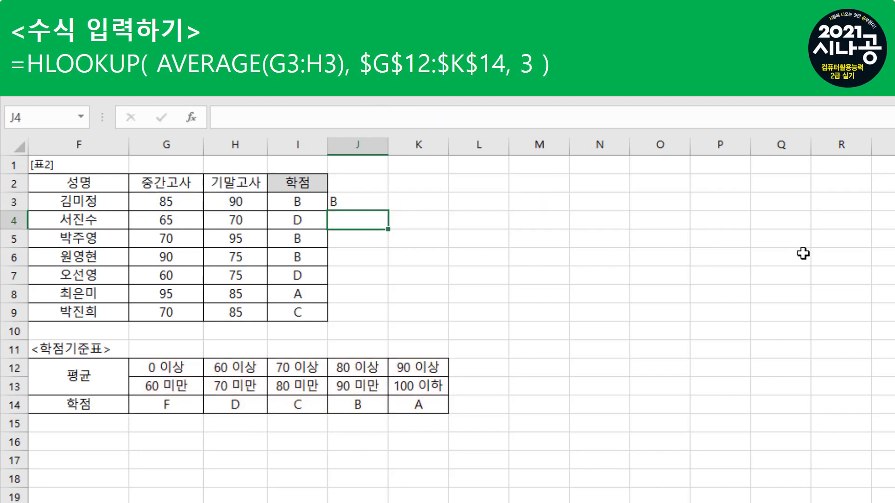
{"action": "left_click", "coordinate": [363, 200]}
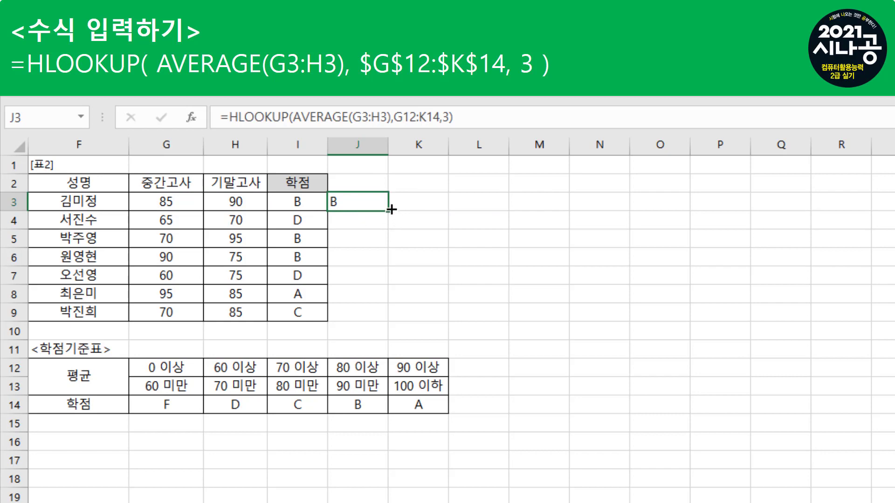
{"action": "left_click_drag", "start_coordinate": [390, 210], "coordinate": [387, 311]}
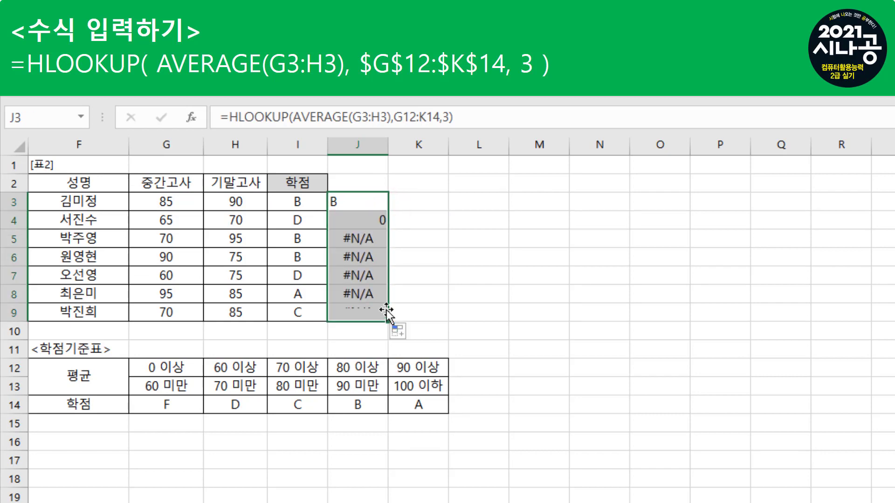
Step: Examine the average and table range references in the copied formulas from J4 to J9
{"action": "left_click", "coordinate": [368, 220]}
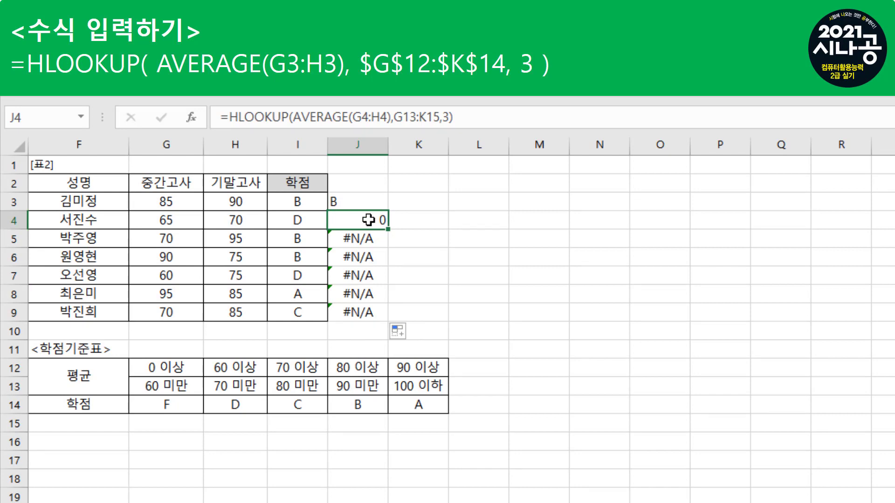
{"action": "key", "text": "Down"}
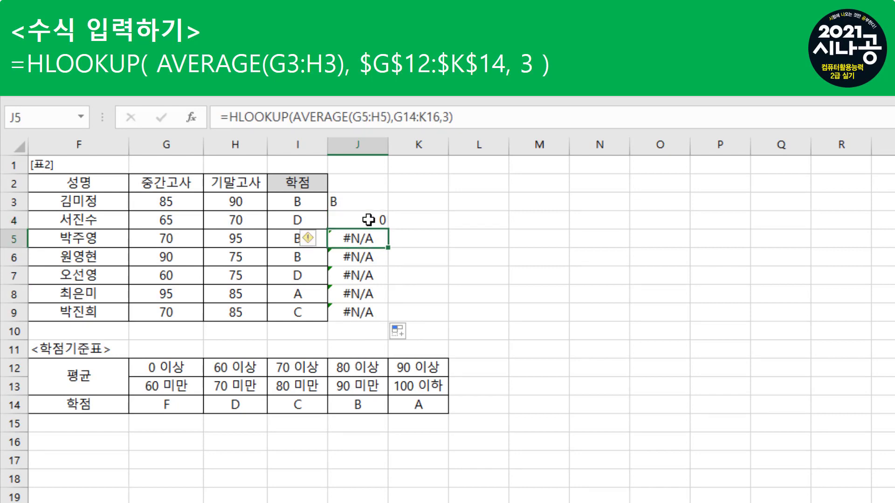
{"action": "key", "text": "Down"}
{"action": "key", "text": "Down"}
{"action": "key", "text": "Down"}
{"action": "key", "text": "Down"}
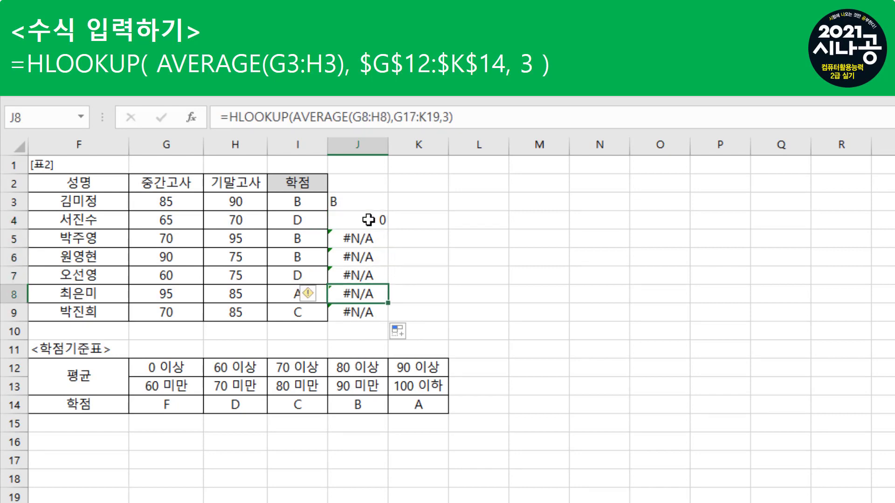
{"action": "key", "text": "F2"}
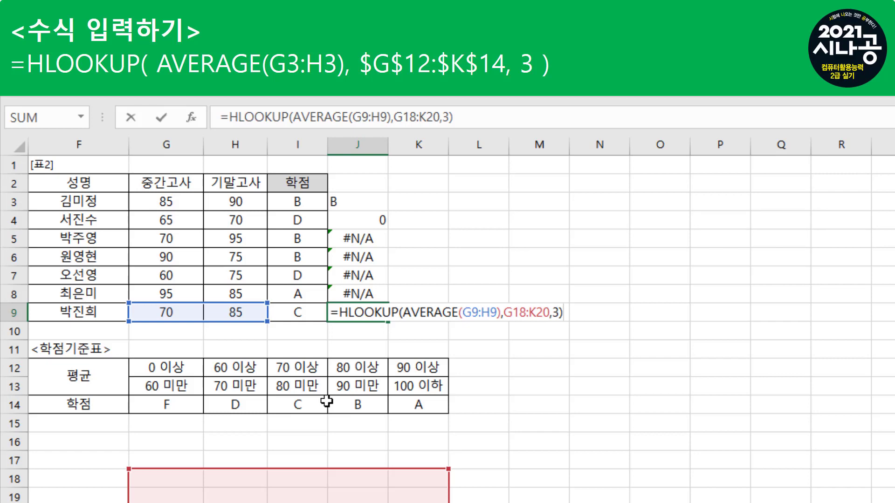
{"action": "key", "text": "Escape"}
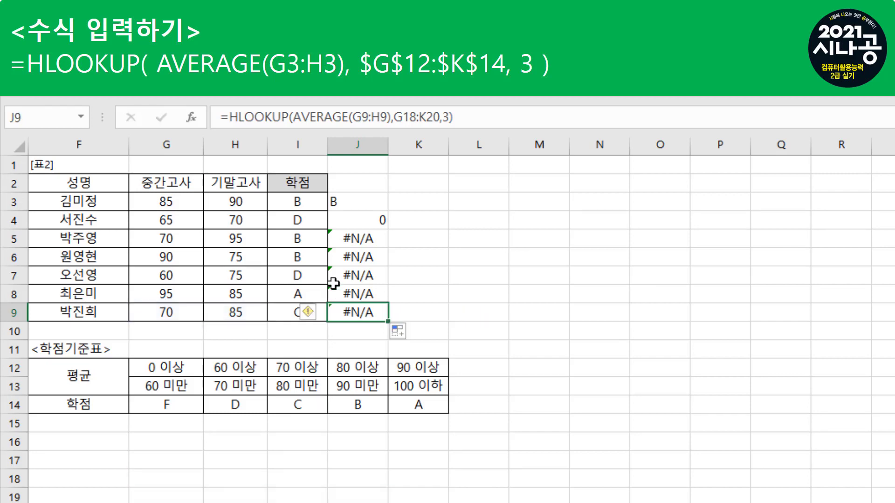
{"action": "left_click", "coordinate": [306, 203]}
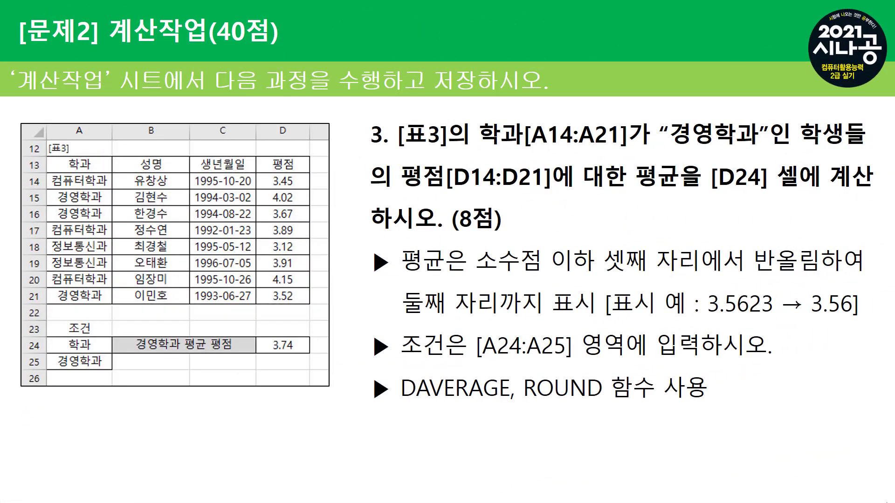
{"action": "key", "text": "Right"}
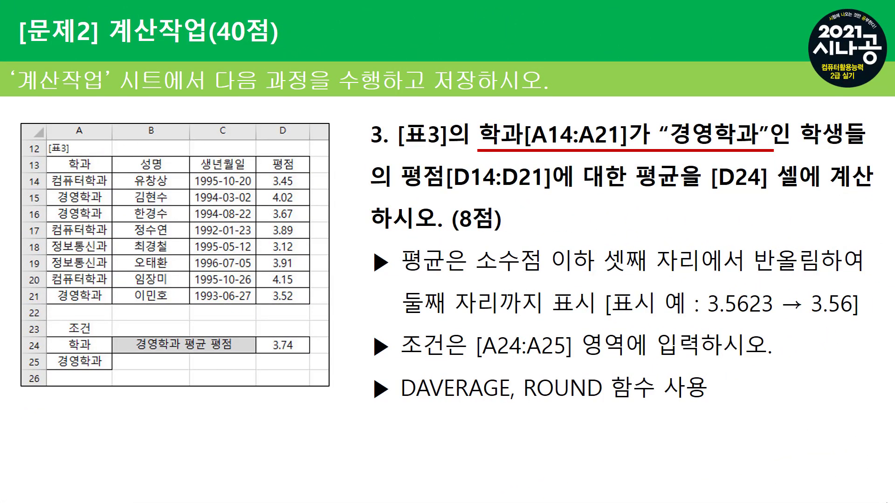
{"action": "key", "text": "Right"}
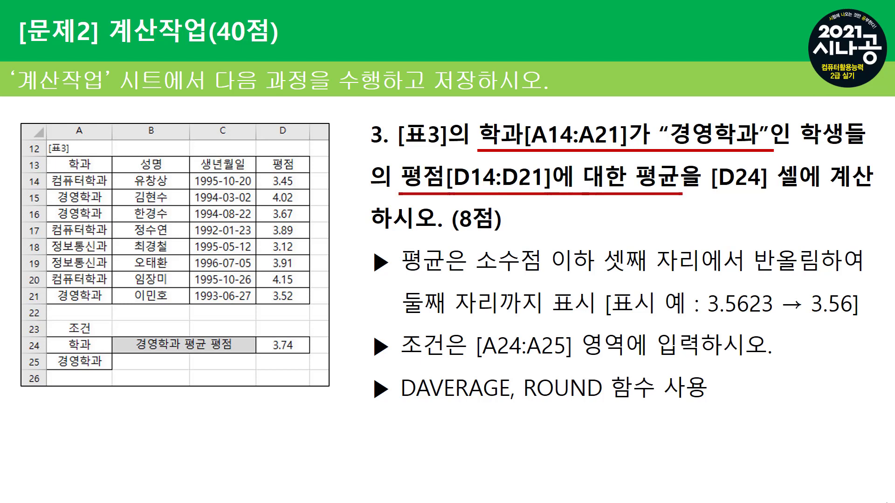
{"action": "key", "text": "Right"}
{"action": "key", "text": "Right"}
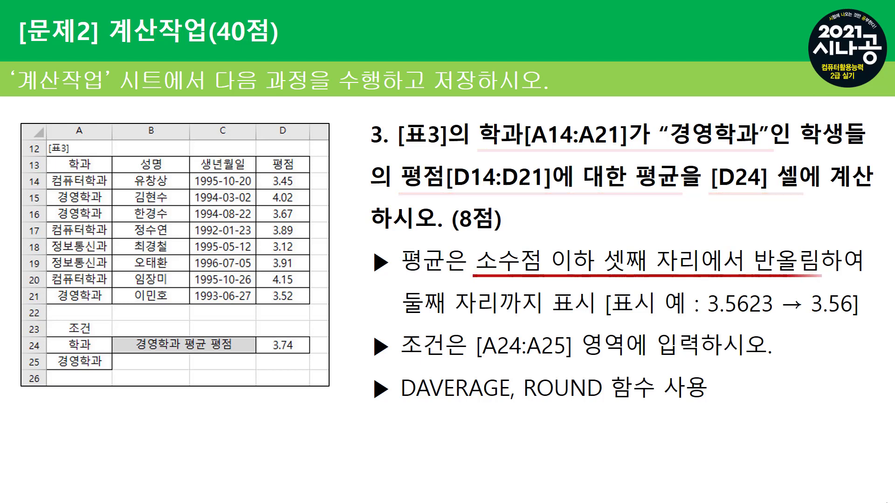
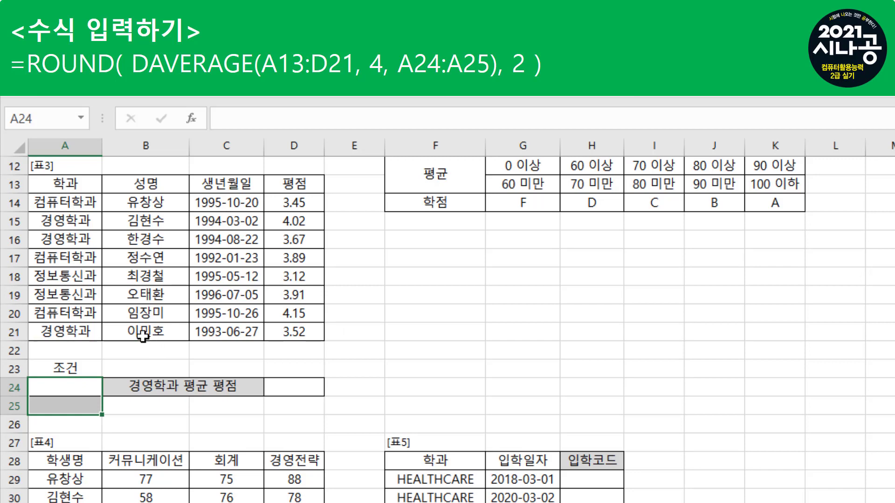
Step: Enter the condition for Table 3 in A24:A25, with the field name 학과 in A24 and 경영학과 in A25
{"action": "left_click", "coordinate": [63, 331]}
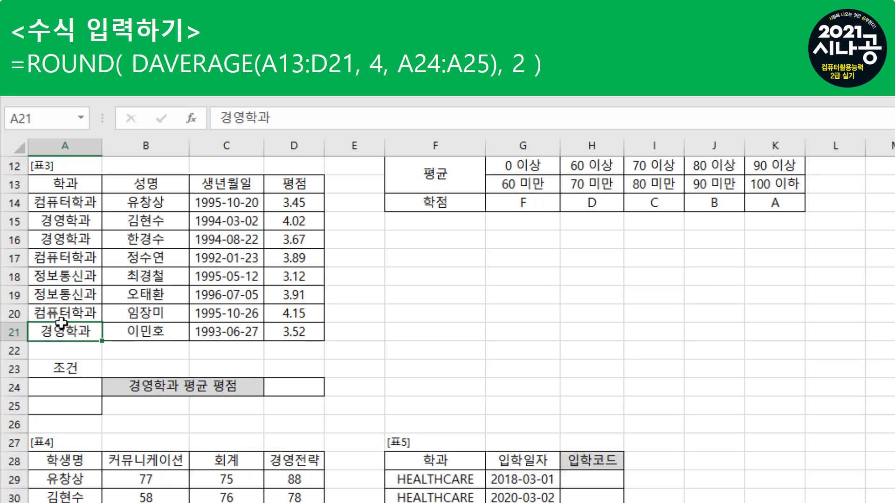
{"action": "left_click_drag", "start_coordinate": [63, 327], "coordinate": [70, 184]}
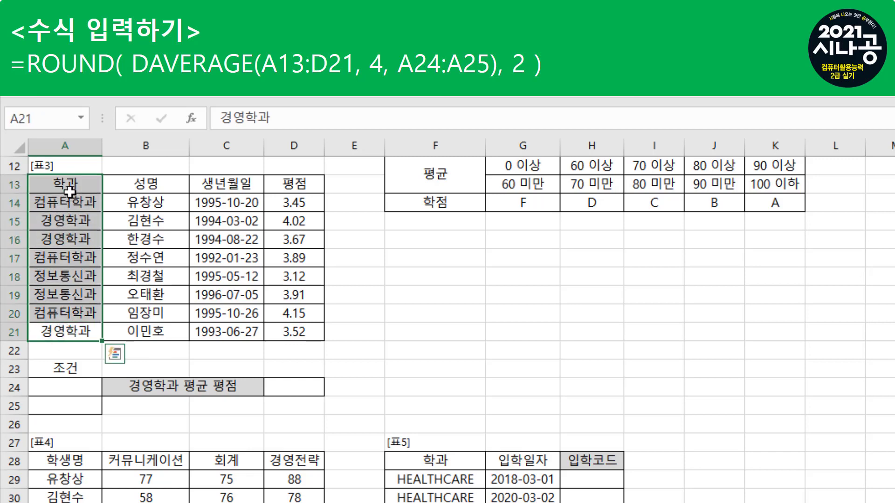
{"action": "left_click", "coordinate": [73, 183]}
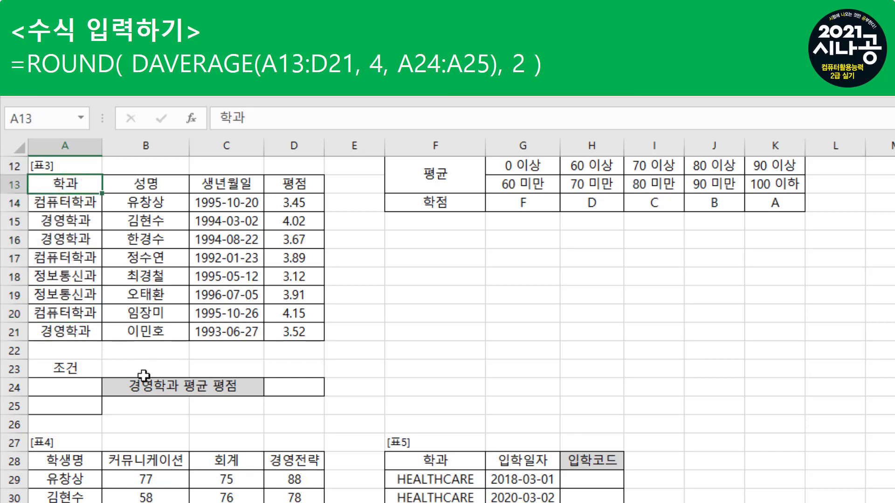
{"action": "left_click", "coordinate": [73, 386]}
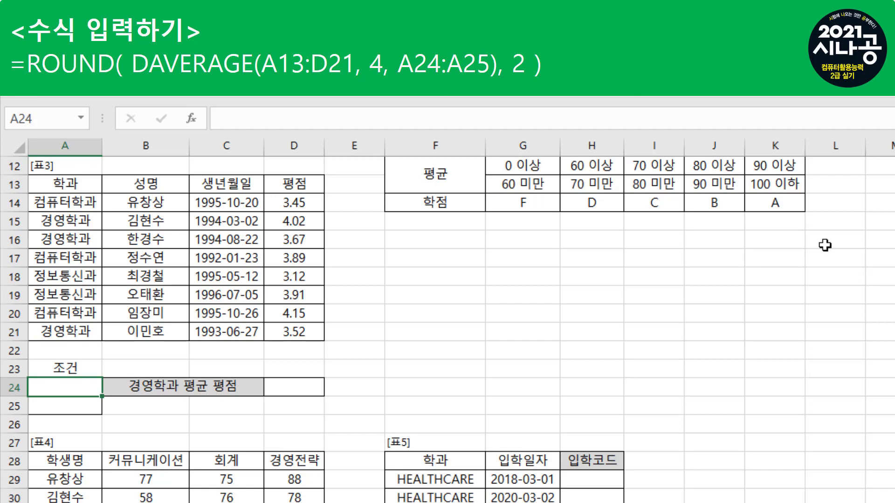
{"action": "type", "text": "학과"}
{"action": "key", "text": "Return"}
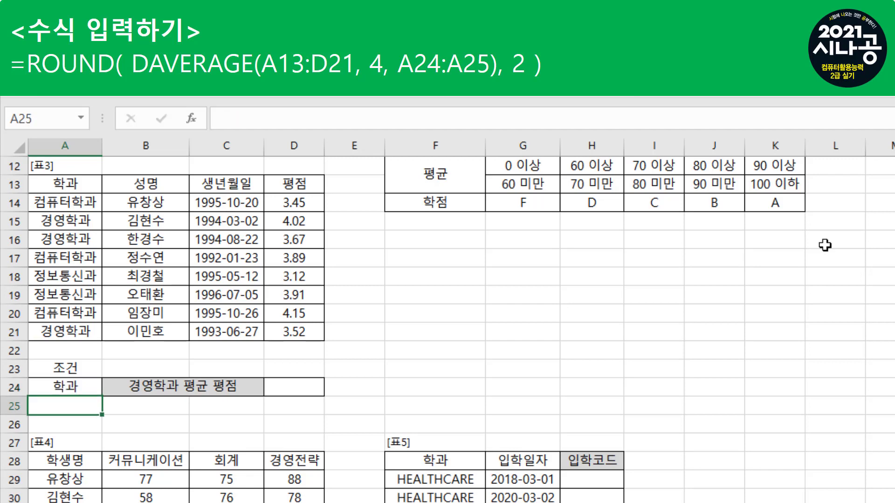
{"action": "type", "text": "경영학과"}
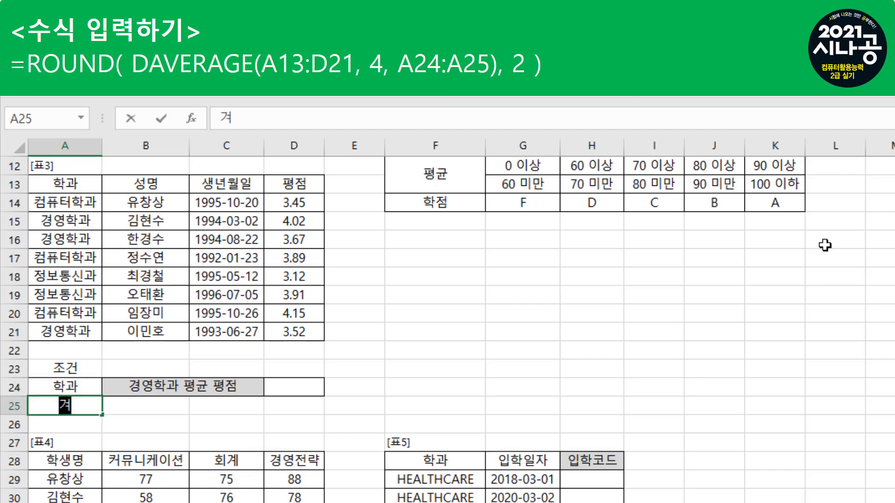
{"action": "key", "text": "Return"}
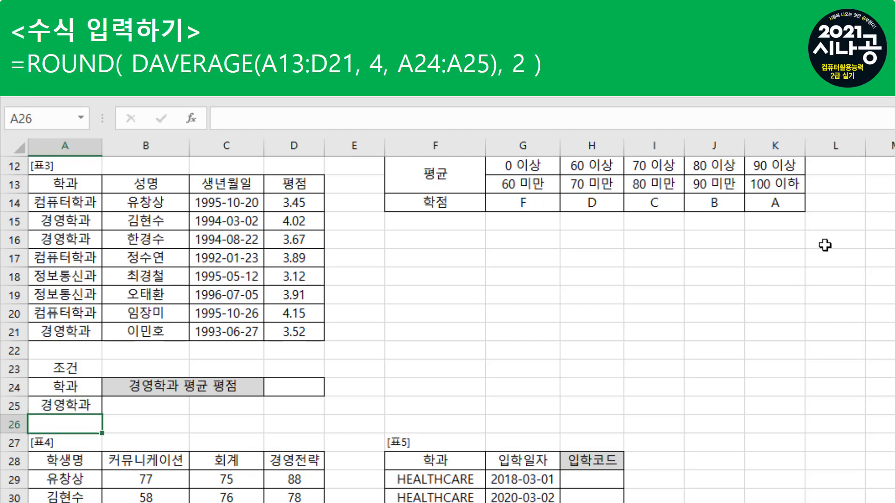
{"action": "left_click_drag", "start_coordinate": [100, 393], "coordinate": [98, 411]}
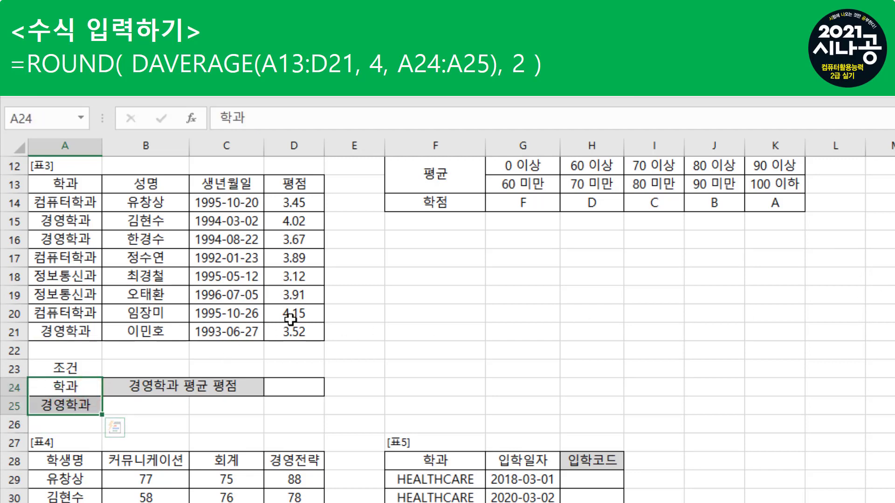
Step: Begin a formula in D24 with the ROUND function and nest DAVERAGE as its number argument
{"action": "left_click", "coordinate": [311, 390]}
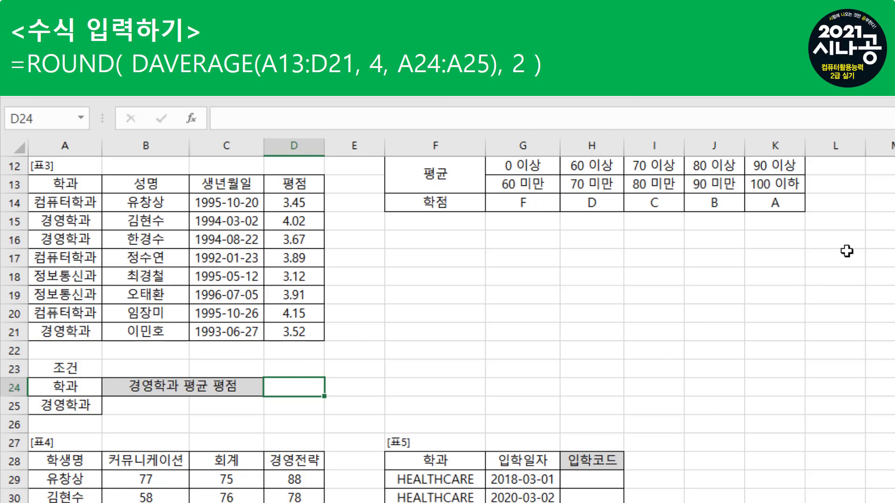
{"action": "type", "text": "=RO"}
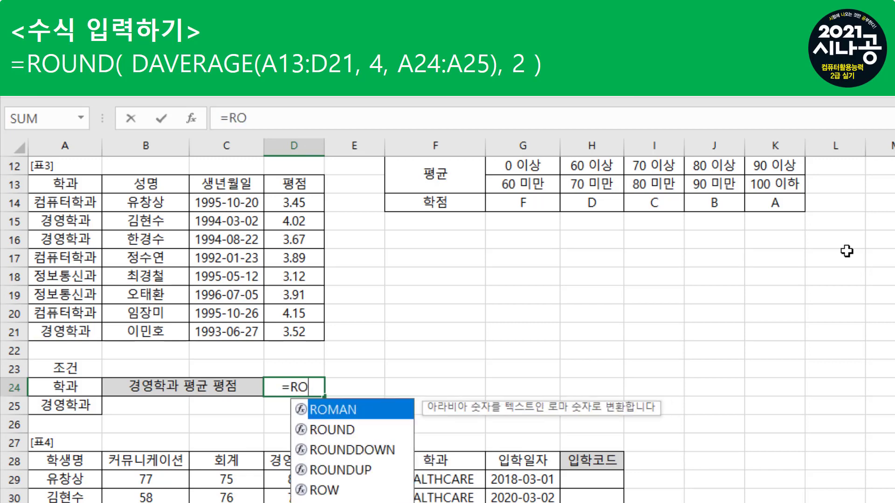
{"action": "key", "text": "Down"}
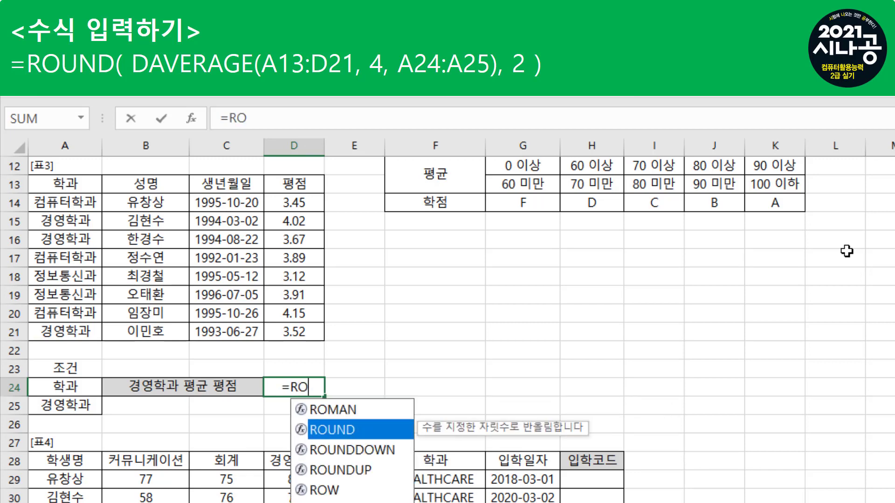
{"action": "key", "text": "Tab"}
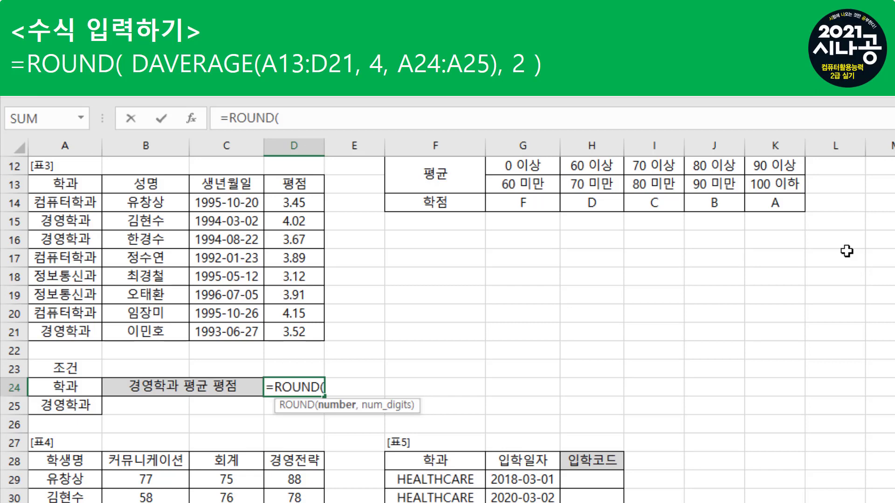
{"action": "type", "text": "DA"}
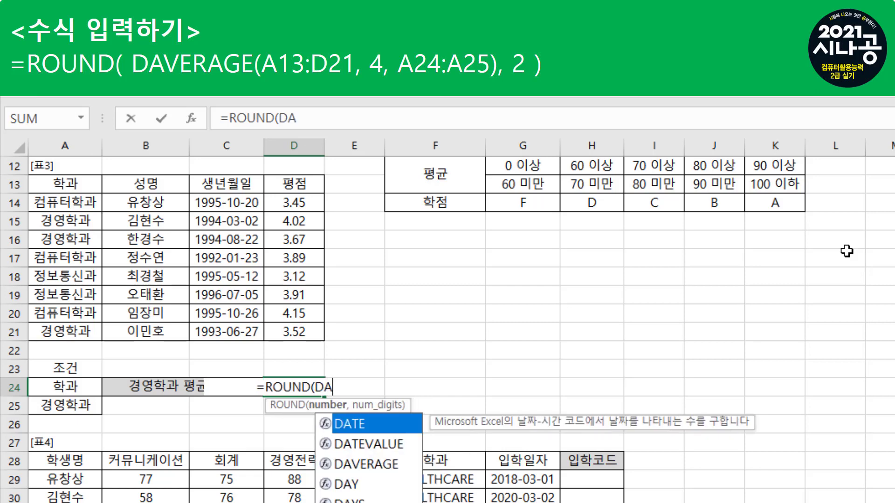
{"action": "key", "text": "Down"}
{"action": "key", "text": "Down"}
{"action": "key", "text": "Down"}
{"action": "key", "text": "Up"}
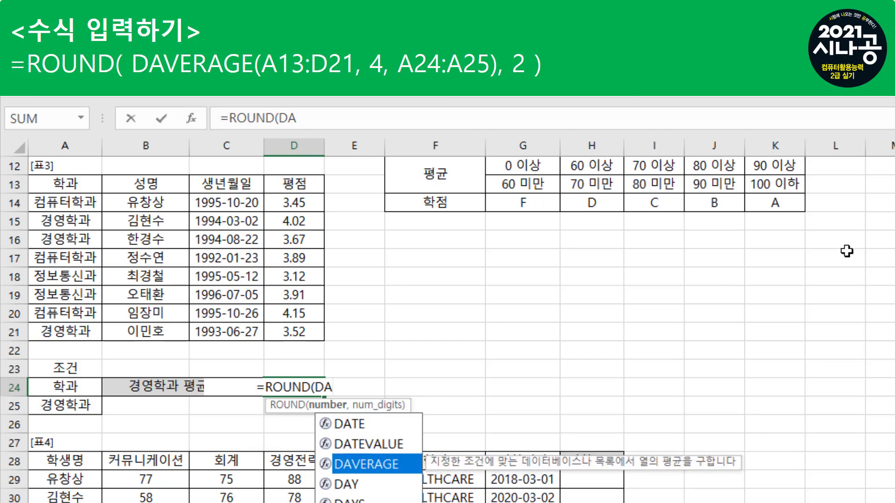
{"action": "key", "text": "Tab"}
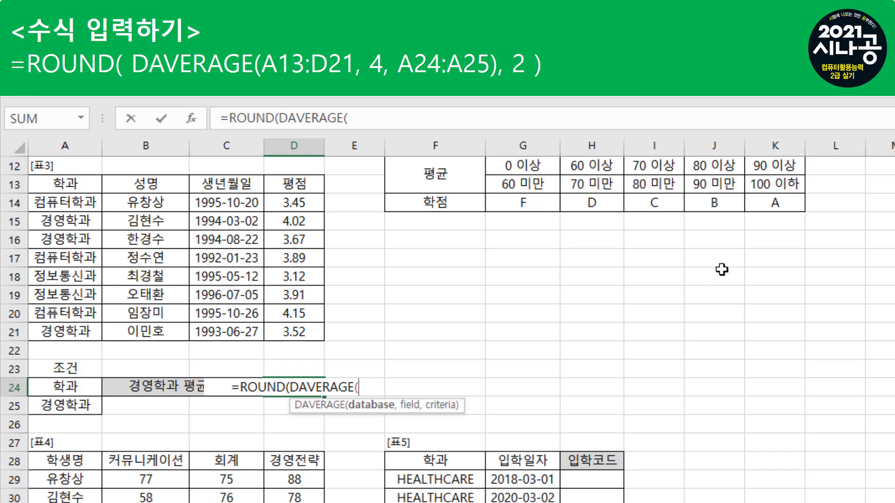
Step: Give DAVERAGE the database range A13:D21, field number 4 and criteria range A24:A25, and close its parenthesis
{"action": "left_click", "coordinate": [36, 187]}
{"action": "left_click_drag", "start_coordinate": [118, 192], "coordinate": [297, 330]}
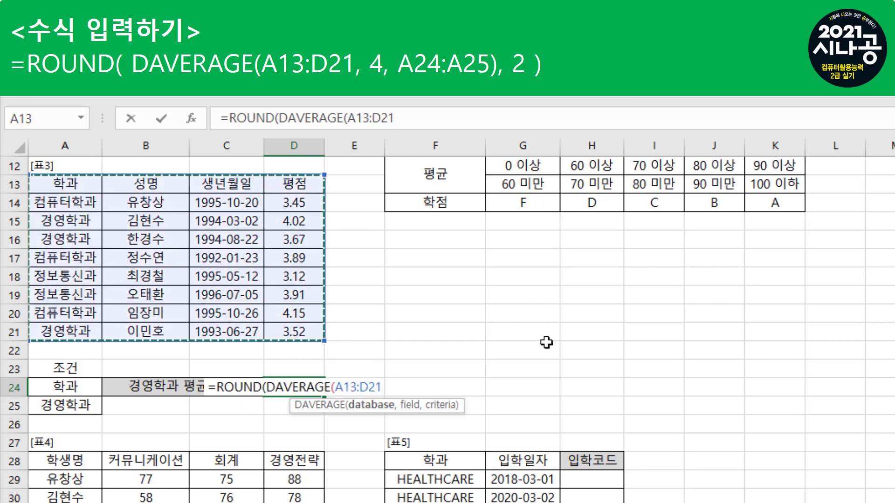
{"action": "type", "text": ","}
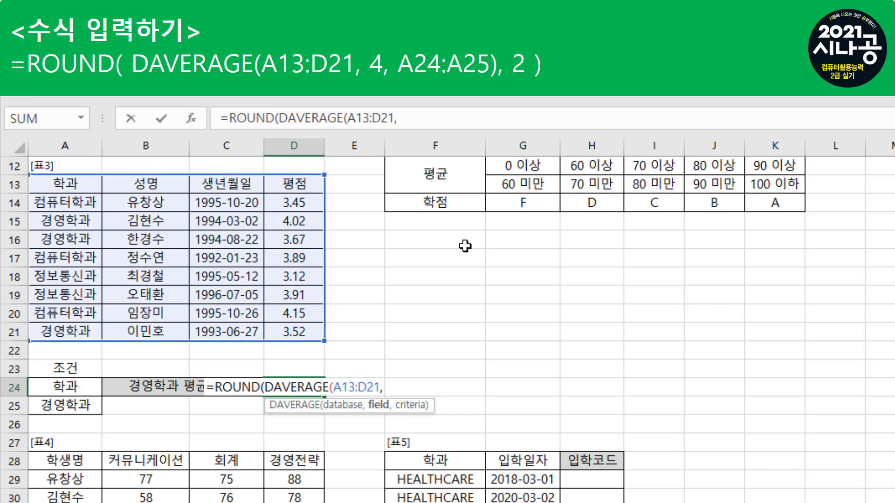
{"action": "type", "text": "4"}
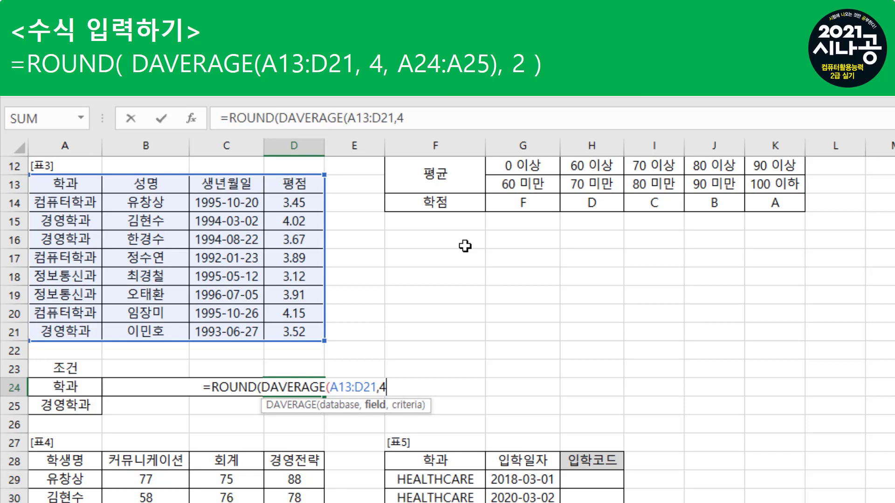
{"action": "type", "text": ","}
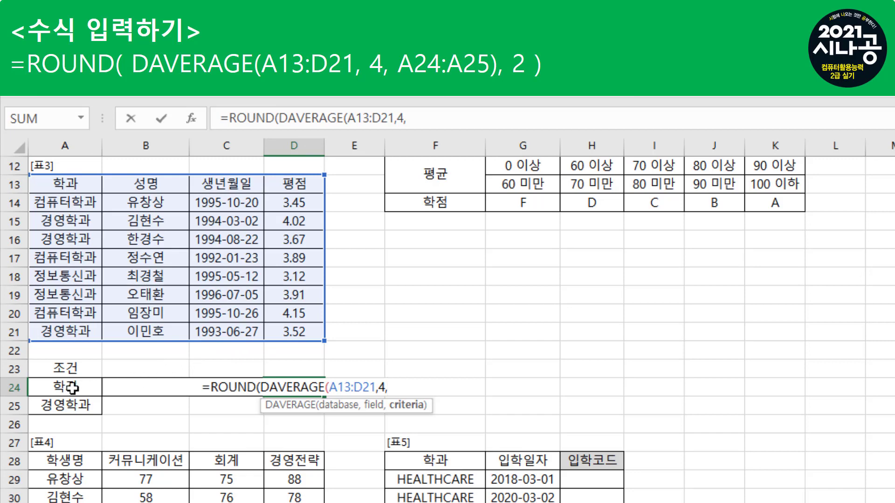
{"action": "left_click_drag", "start_coordinate": [60, 386], "coordinate": [59, 403]}
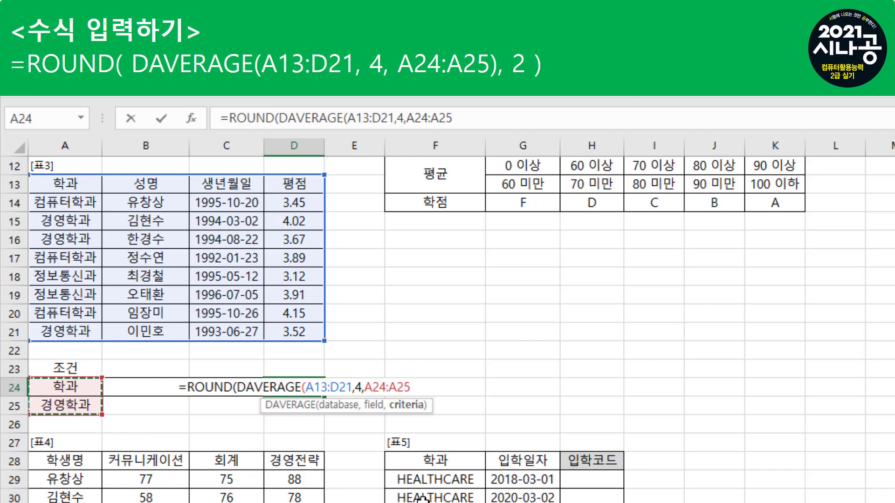
{"action": "type", "text": ")"}
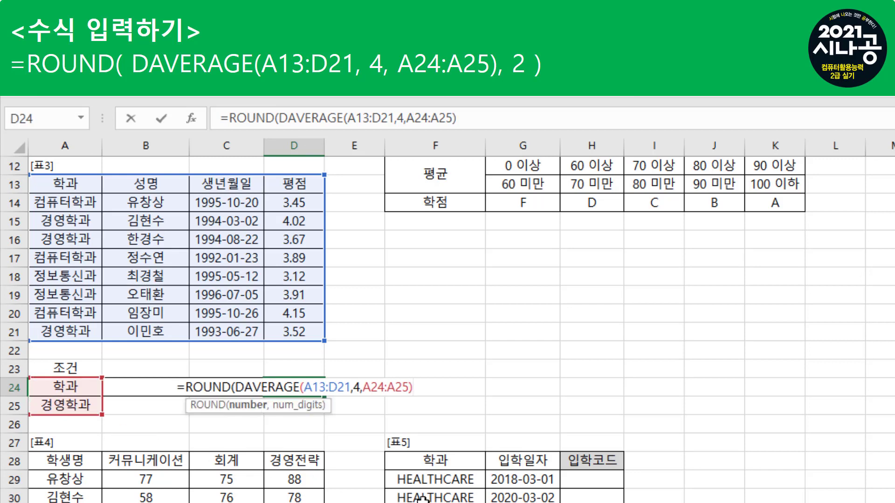
Step: Complete the ROUND formula in D24 with 2 as the number of digits and enter it
{"action": "type", "text": ","}
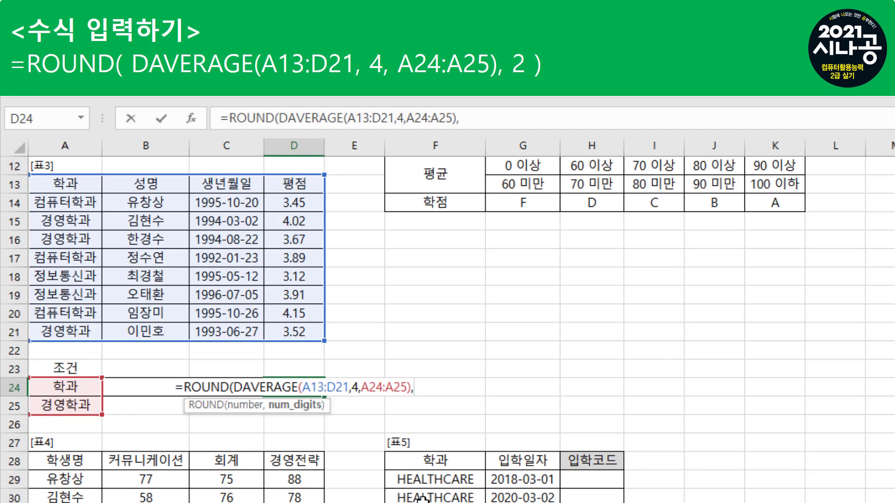
{"action": "type", "text": "2"}
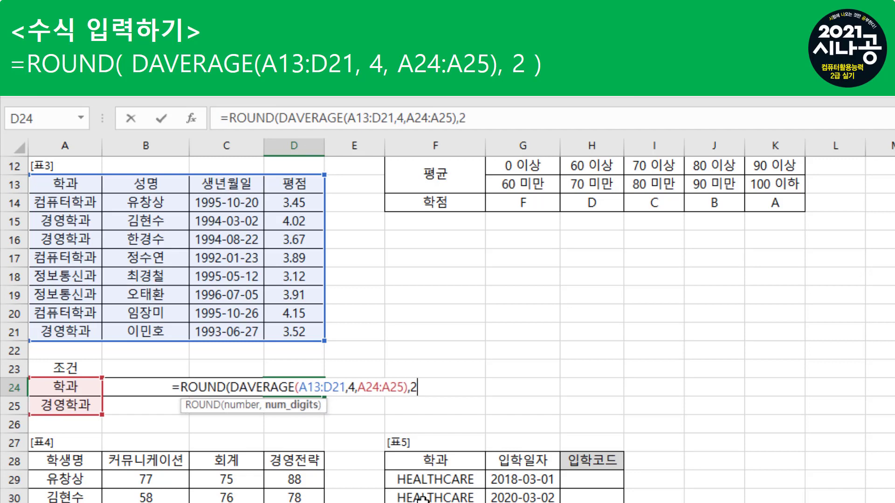
{"action": "type", "text": ")"}
{"action": "key", "text": "Return"}
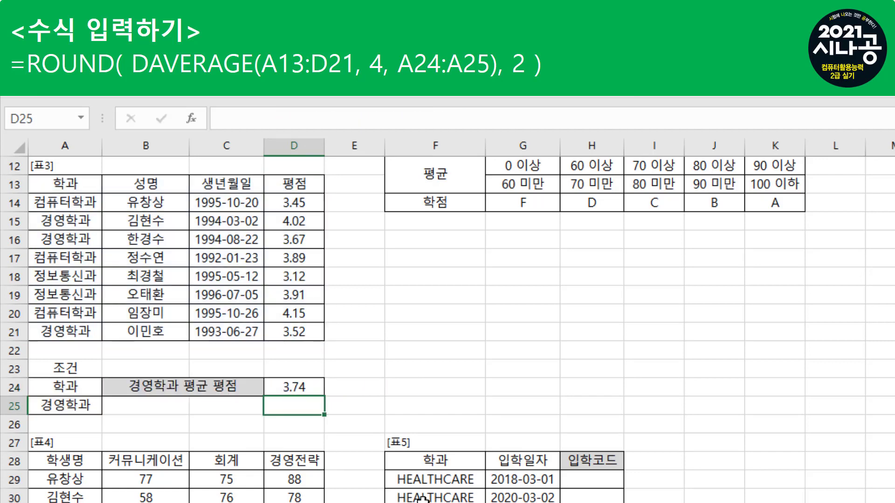
{"action": "left_click", "coordinate": [303, 386]}
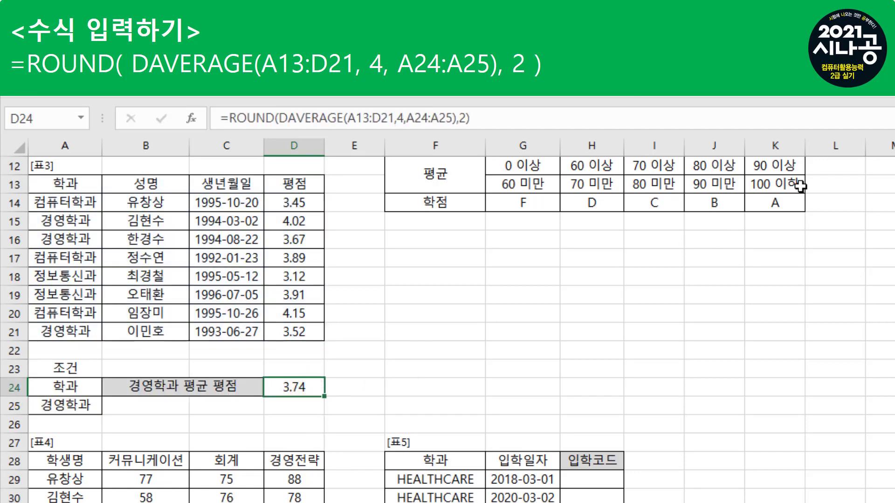